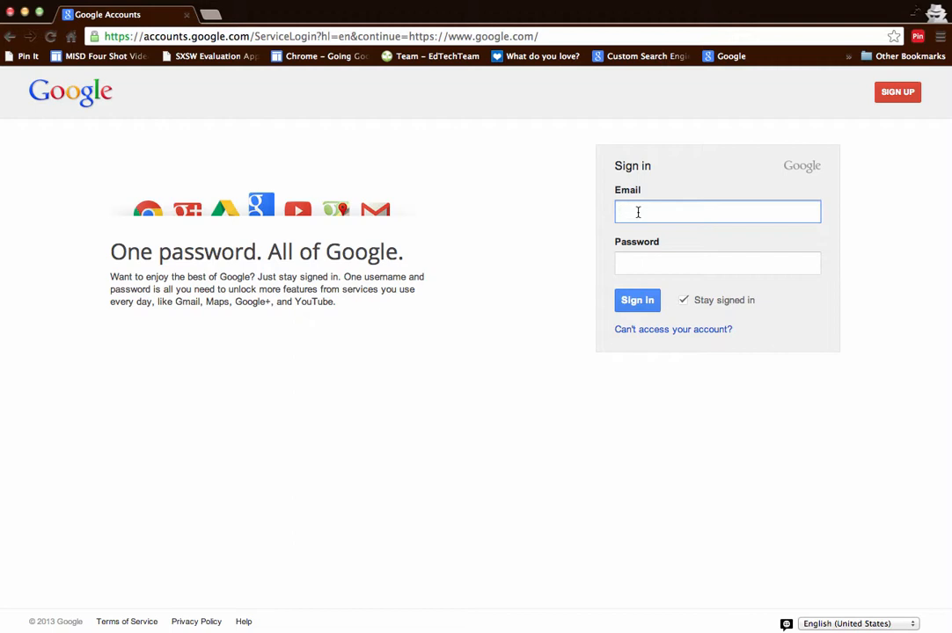
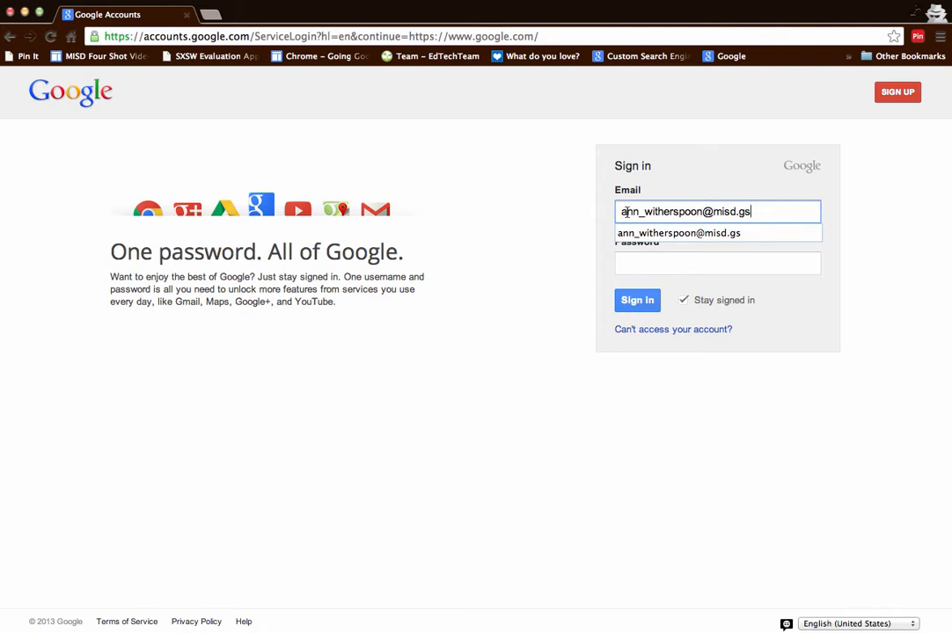
# - Sign in to Google Accounts with the account e-mail address and password
pyautogui.click(643, 266)
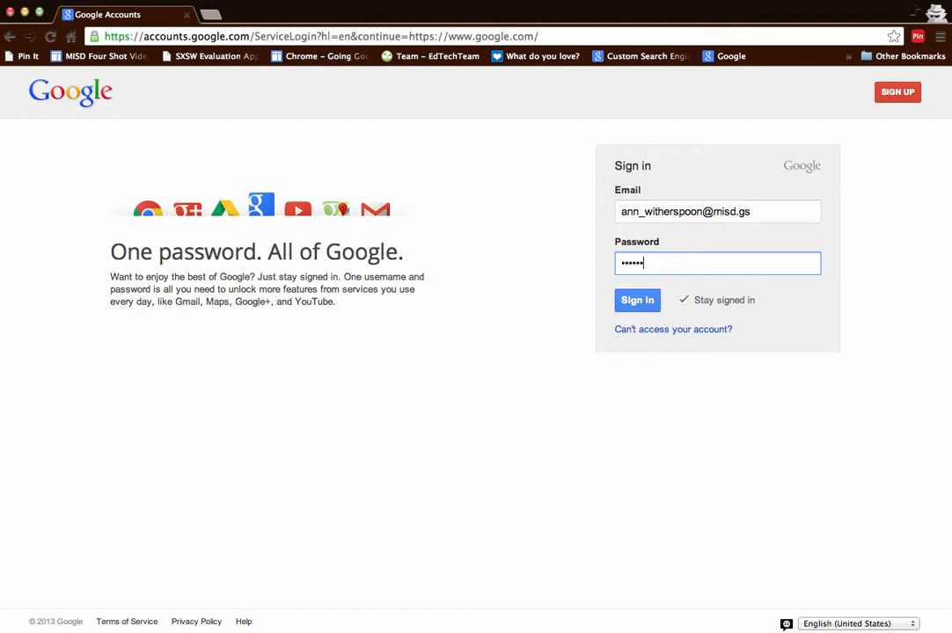
pyautogui.click(636, 302)
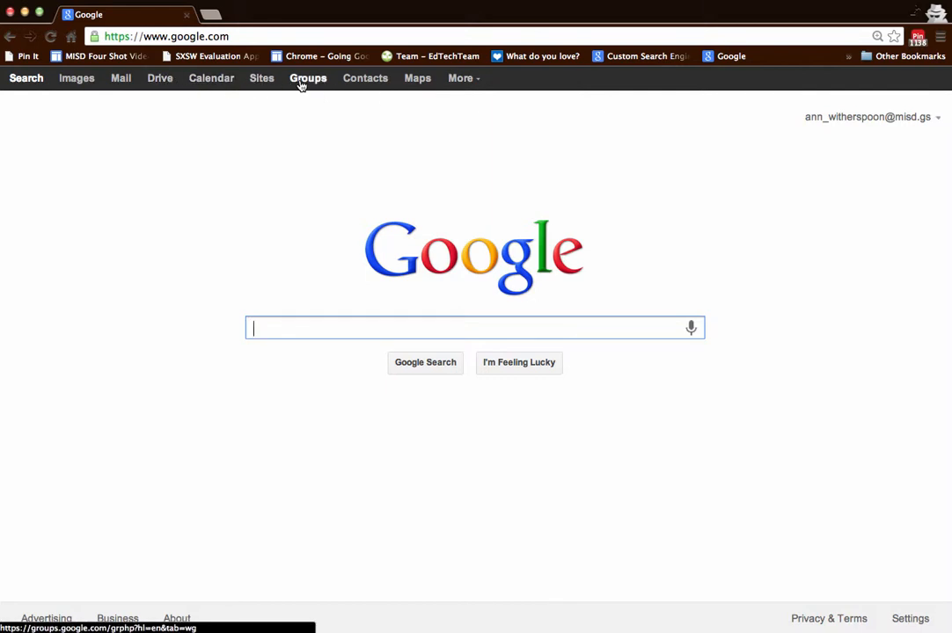
# - Go to Google Drive from the Google home page's top bar
pyautogui.click(159, 80)
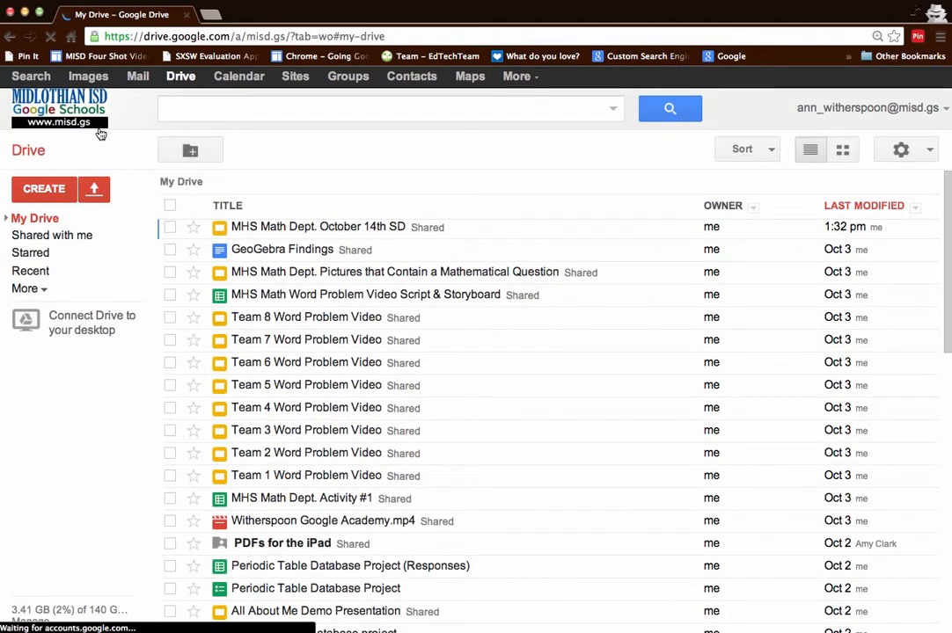
# - Create a new blank Google Docs document from Drive's CREATE menu
pyautogui.click(51, 188)
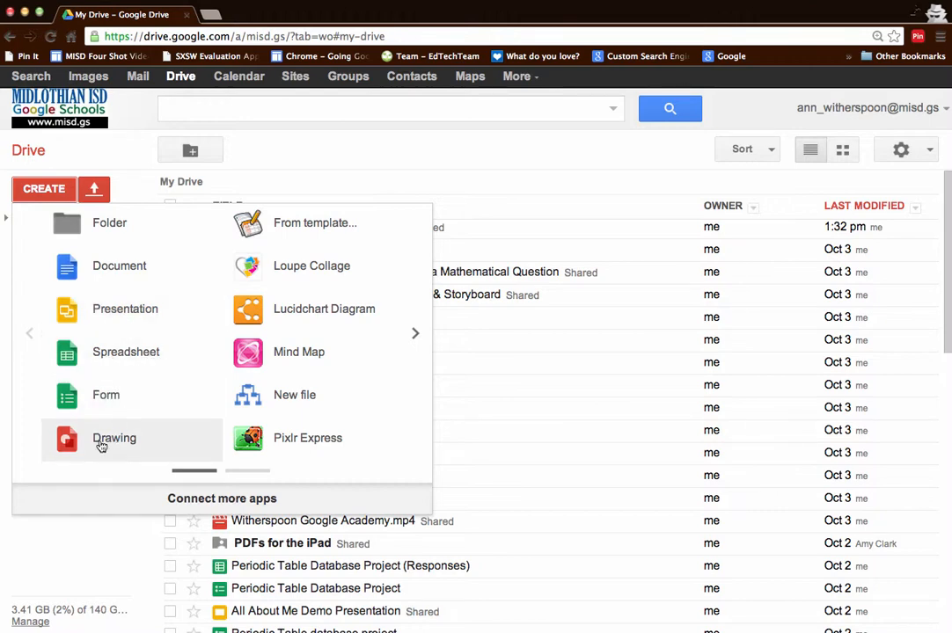
pyautogui.click(117, 274)
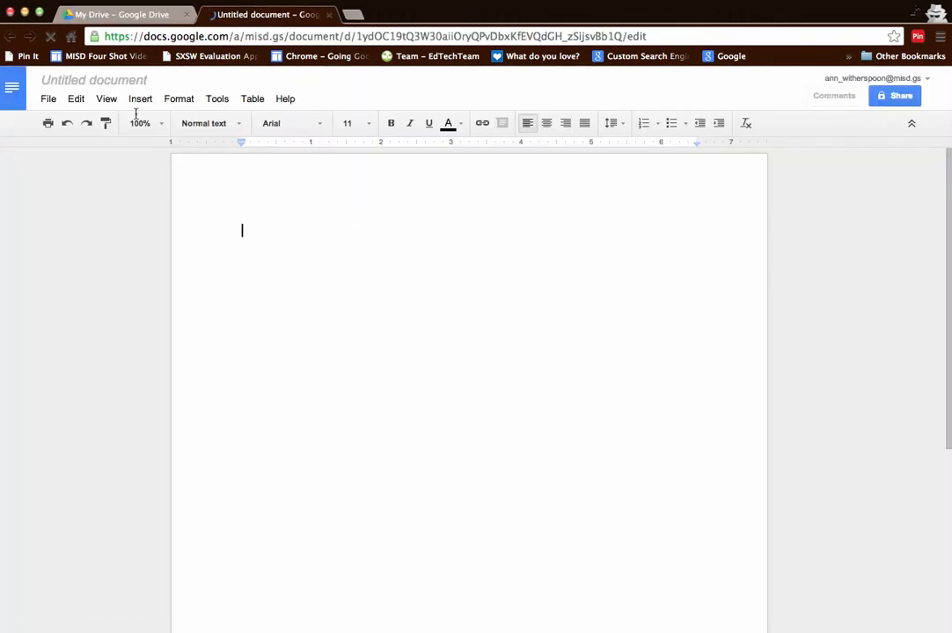
# - Rename the untitled document to 'Test Document' and open its sharing settings
pyautogui.click(48, 100)
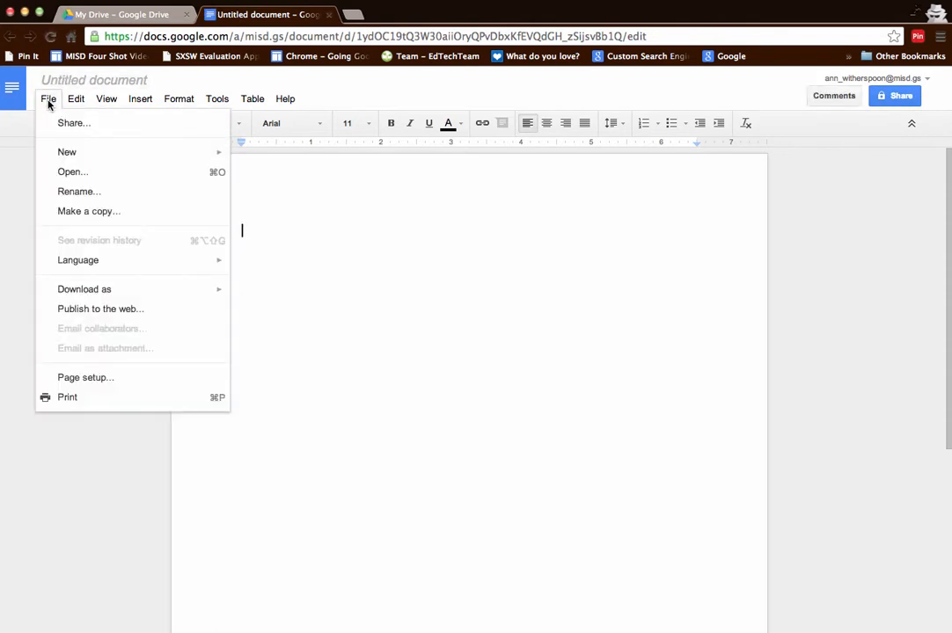
pyautogui.click(69, 192)
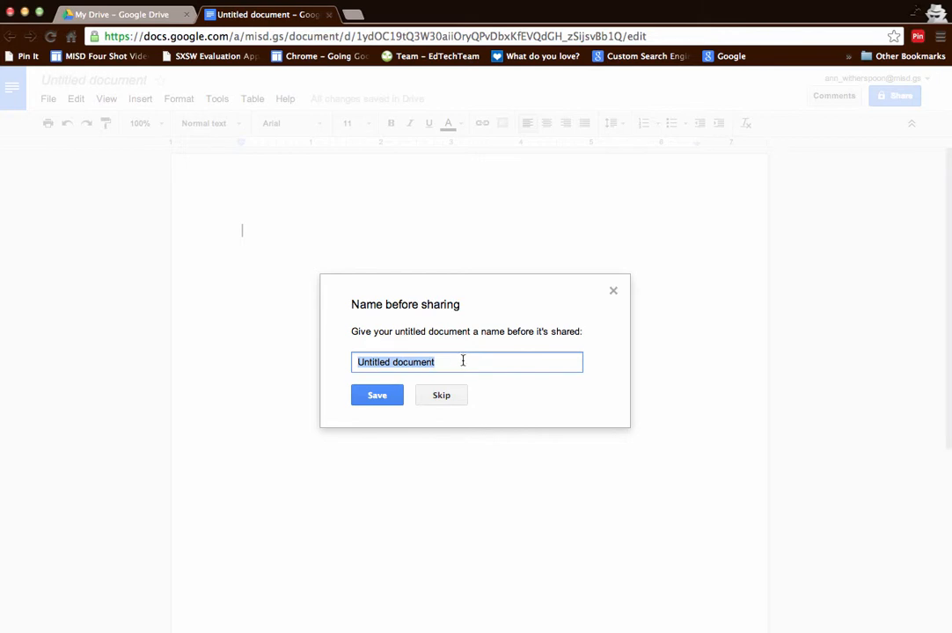
pyautogui.write('Test Do')
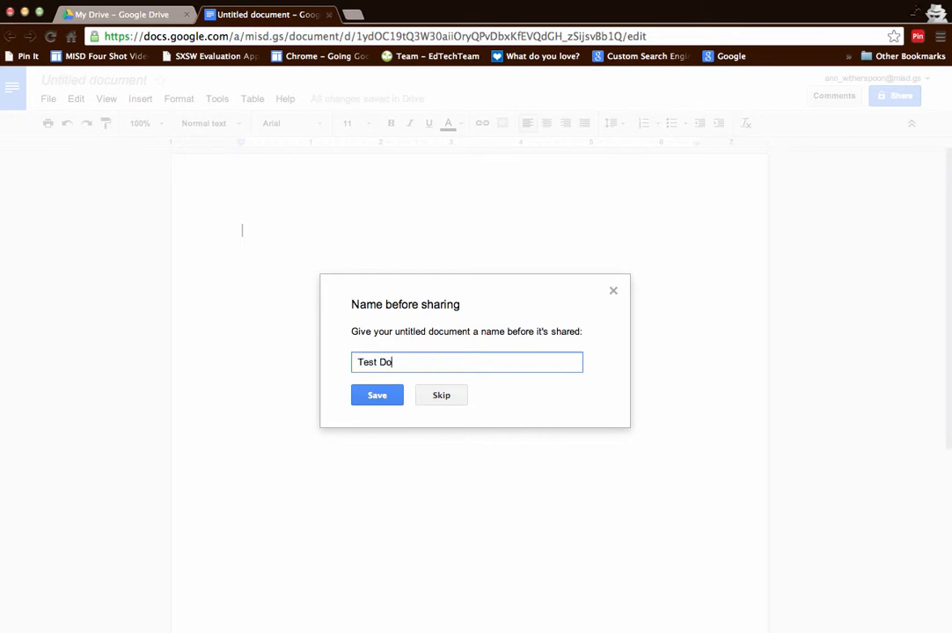
pyautogui.write('cument')
pyautogui.click(378, 398)
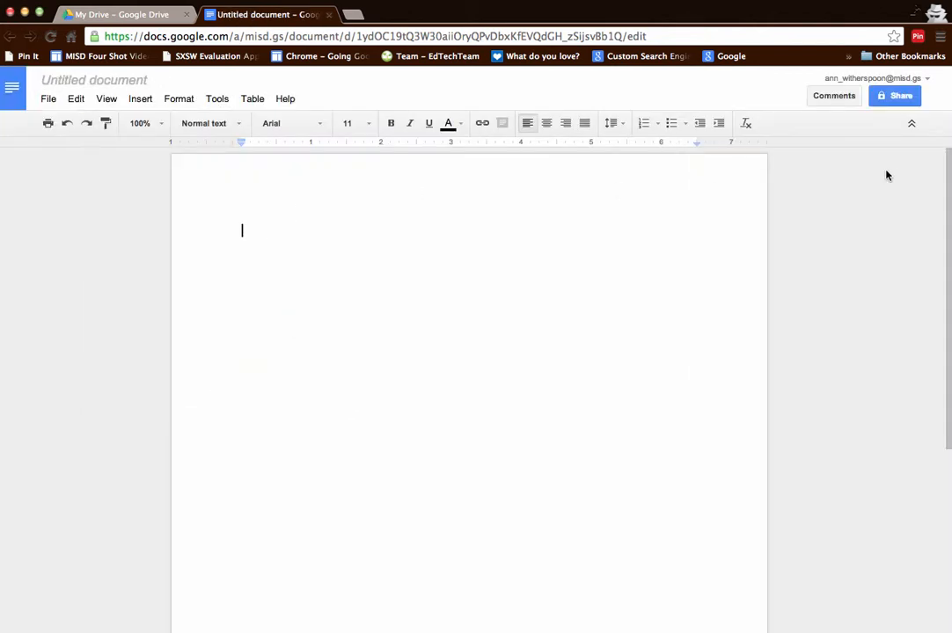
pyautogui.click(901, 95)
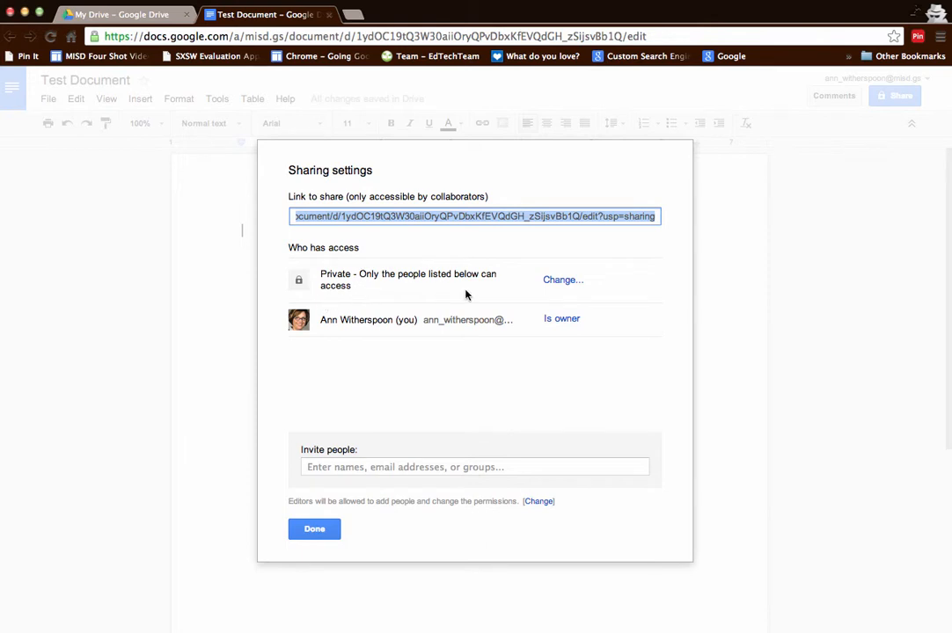
# - Set link sharing to 'Anyone with the link' with Can edit access and save
pyautogui.click(563, 282)
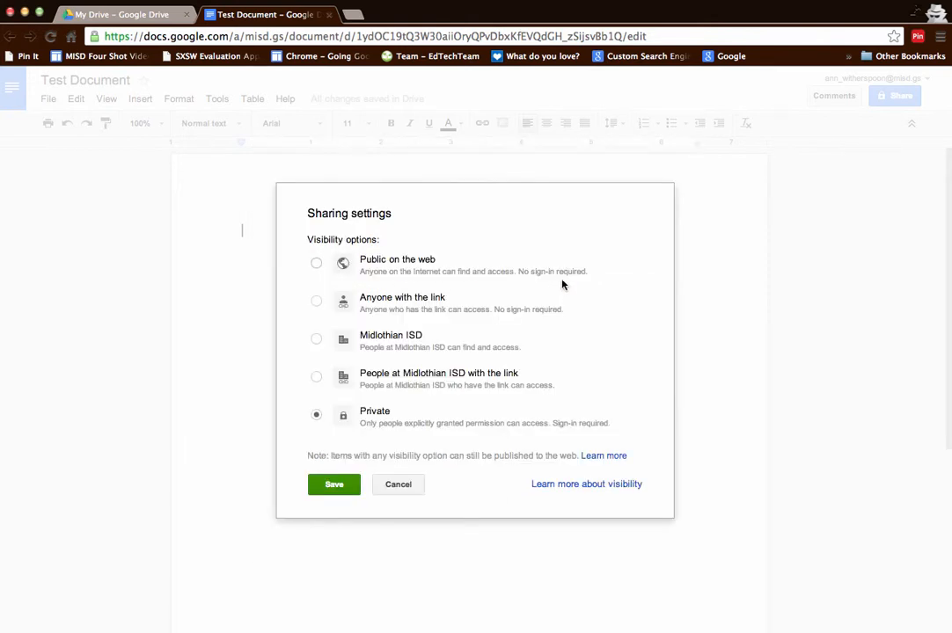
pyautogui.click(317, 302)
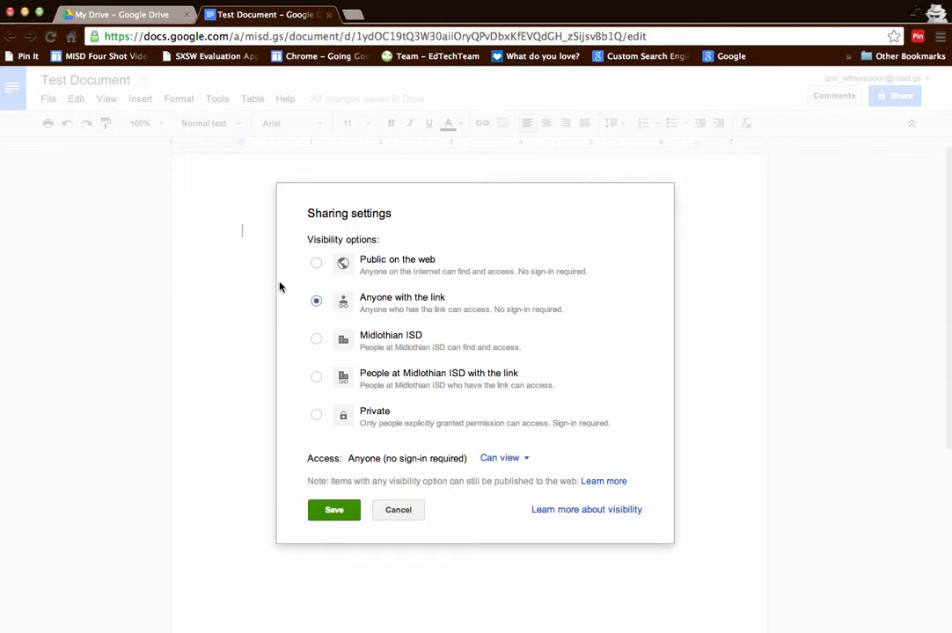
pyautogui.click(316, 342)
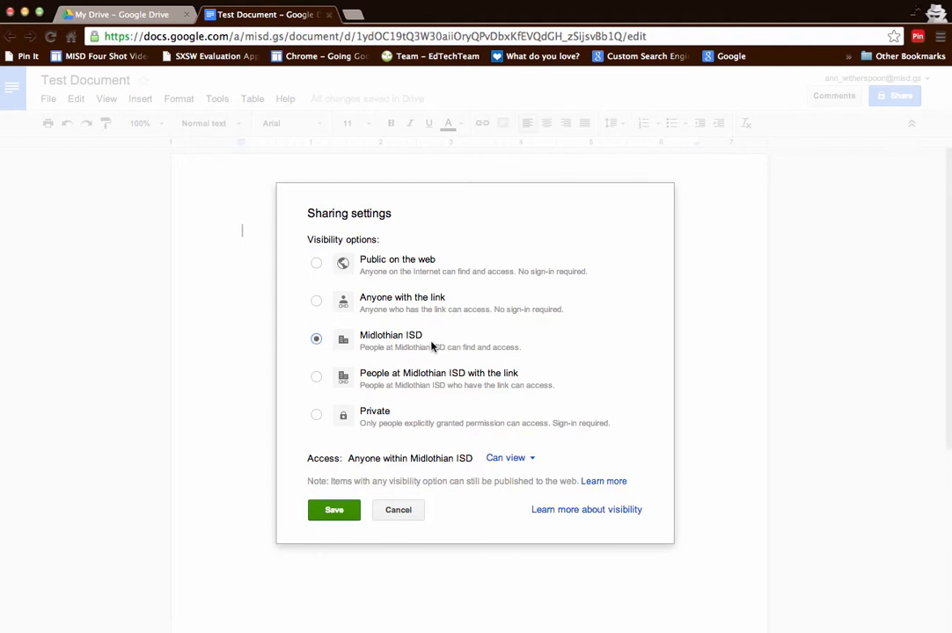
pyautogui.click(318, 299)
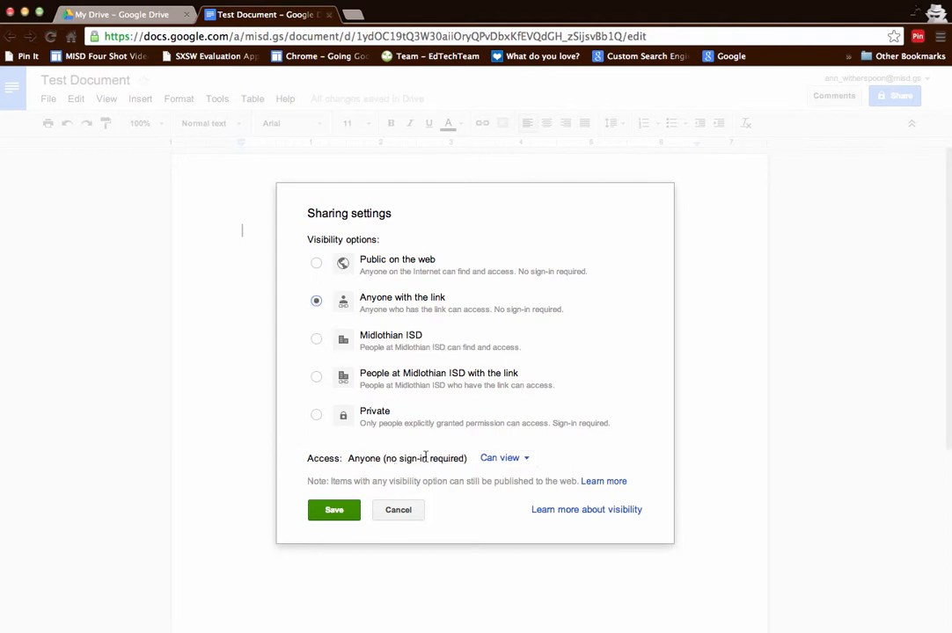
pyautogui.click(528, 461)
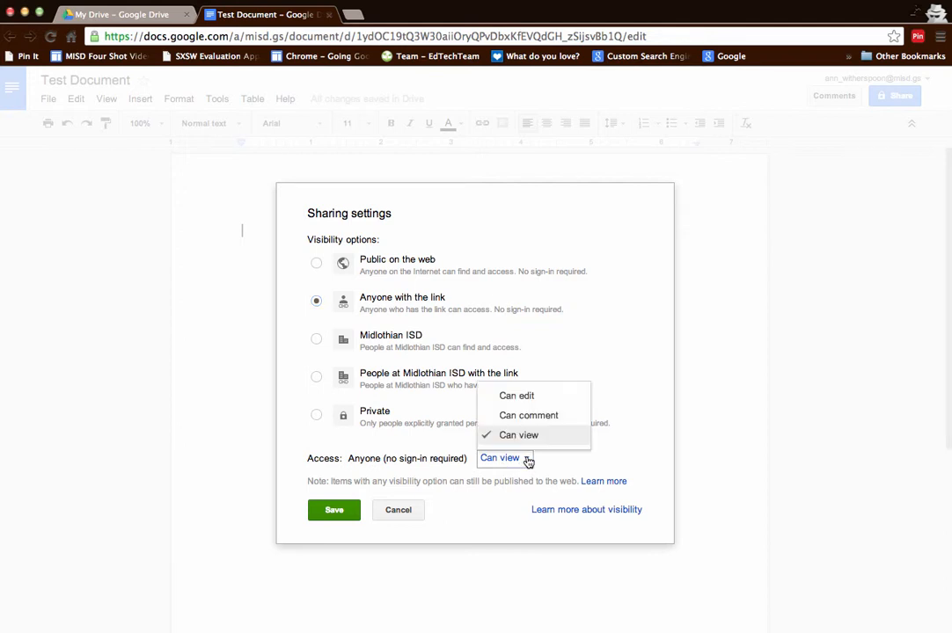
pyautogui.click(520, 397)
pyautogui.click(334, 511)
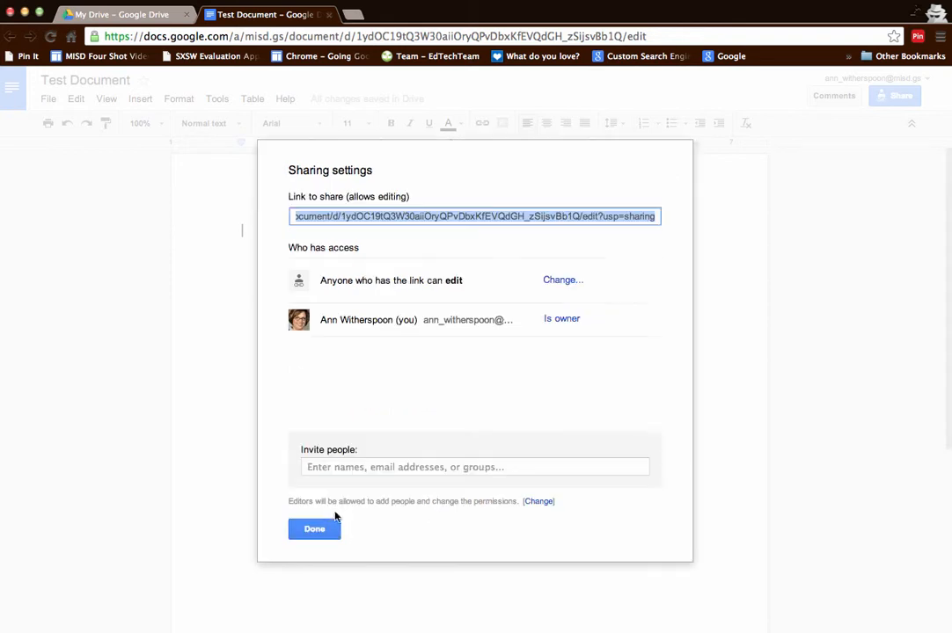
# - Invite the suggested colleague with the message 'This is a test demo document' and share
pyautogui.click(313, 466)
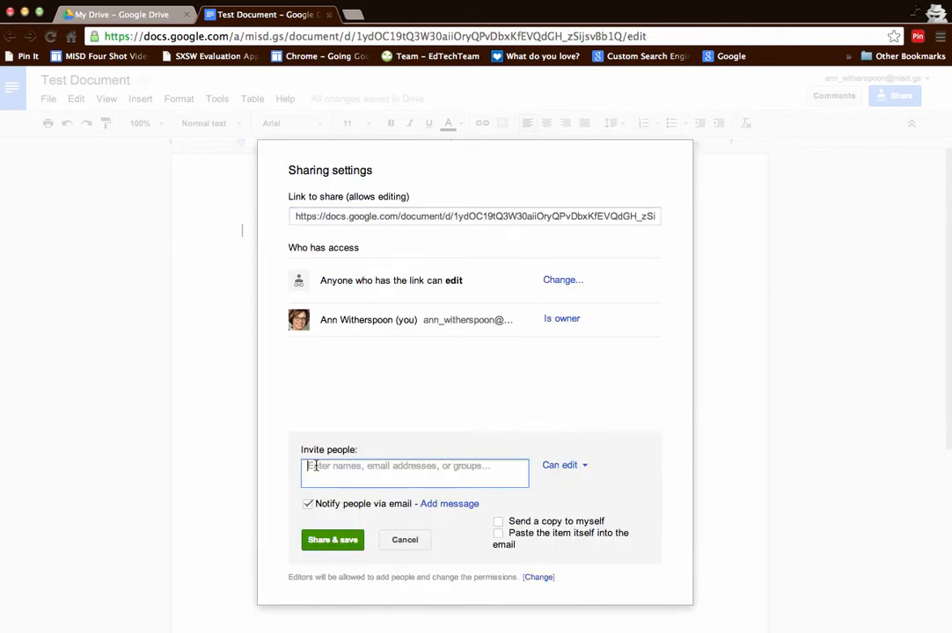
pyautogui.write('Melis')
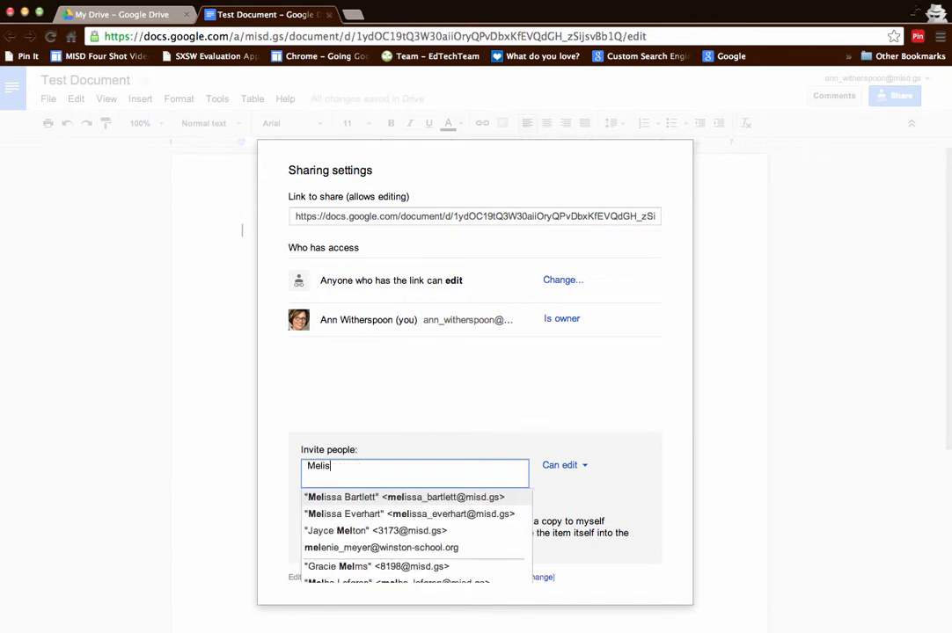
pyautogui.click(347, 498)
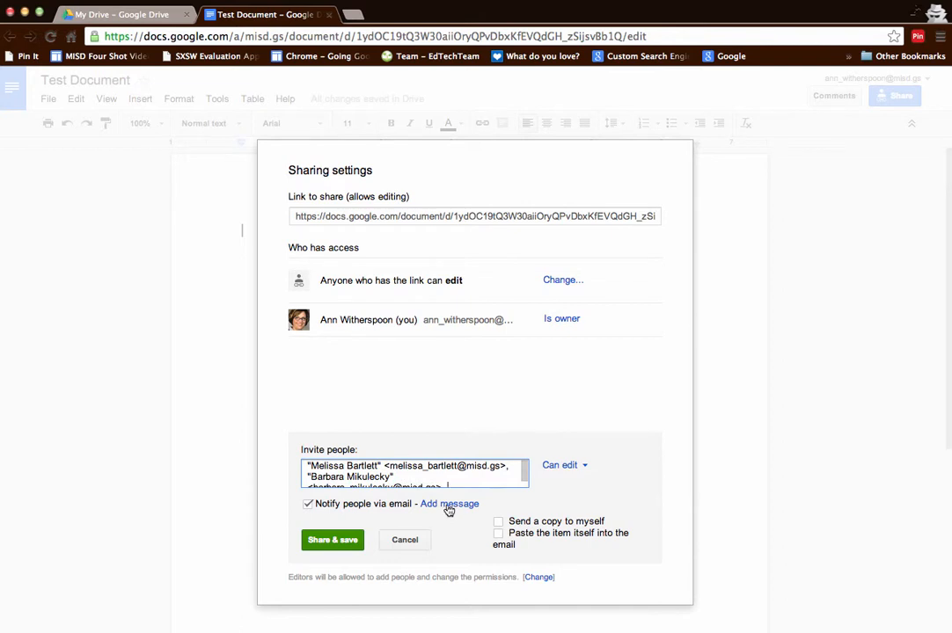
pyautogui.click(448, 504)
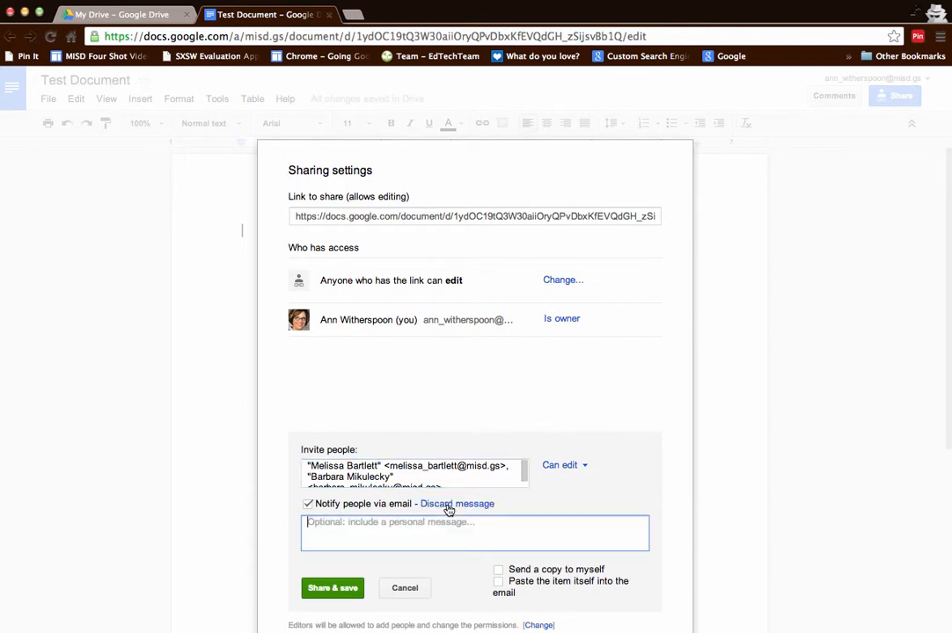
pyautogui.write('This is a test demo document.')
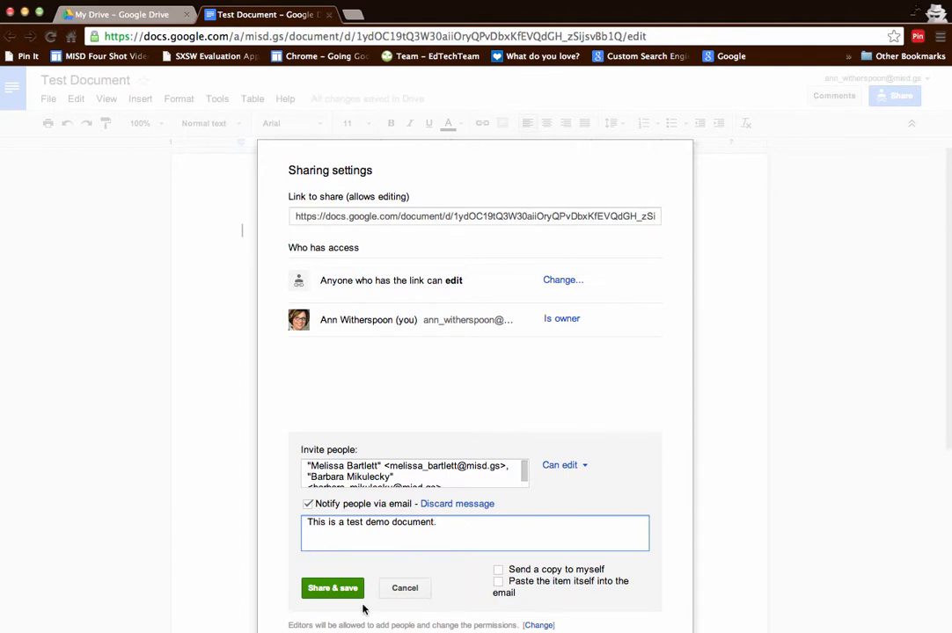
pyautogui.click(333, 588)
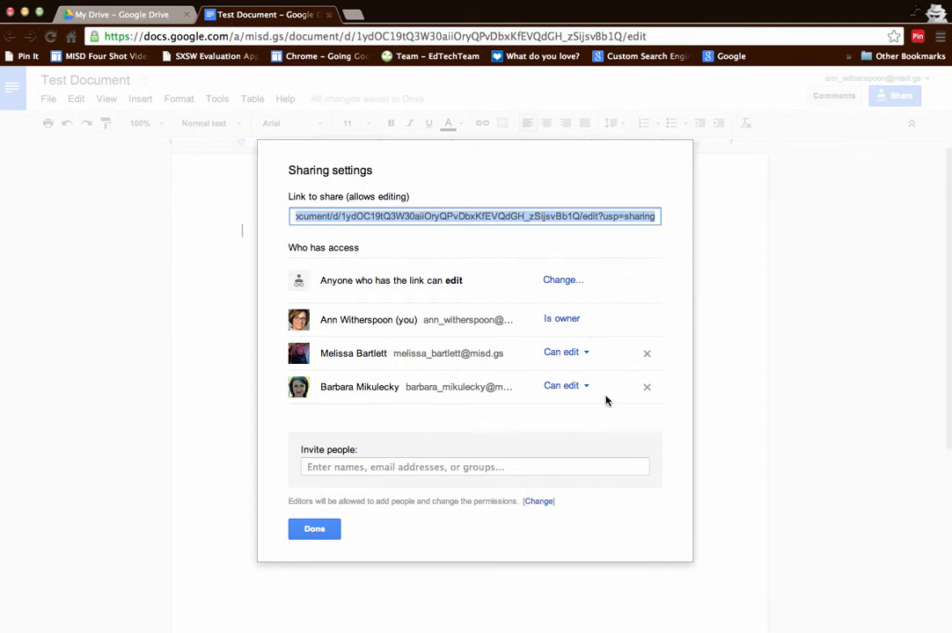
# - Return to the document, type 'Antartica' and select it
pyautogui.click(313, 529)
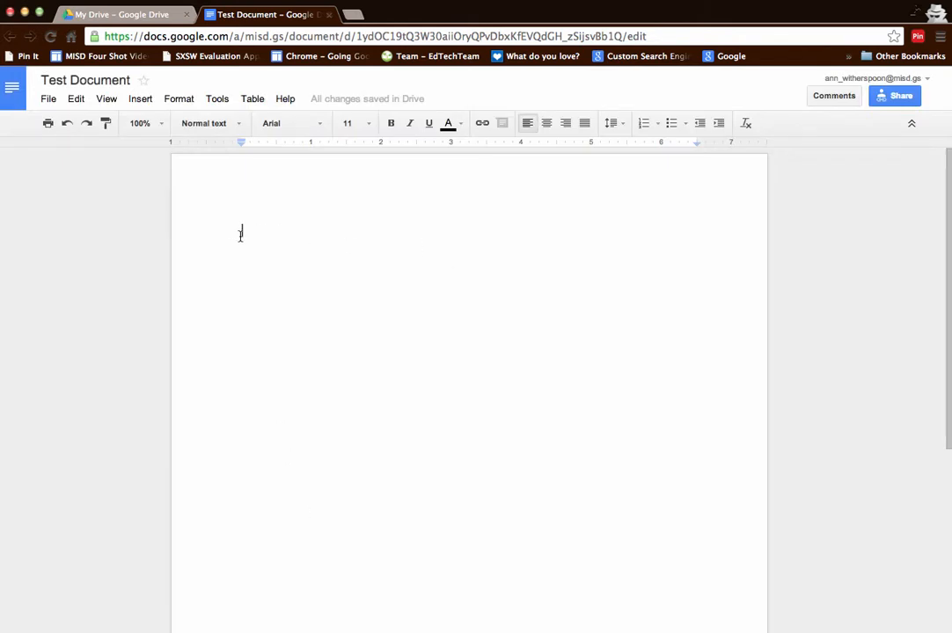
pyautogui.write('Ant')
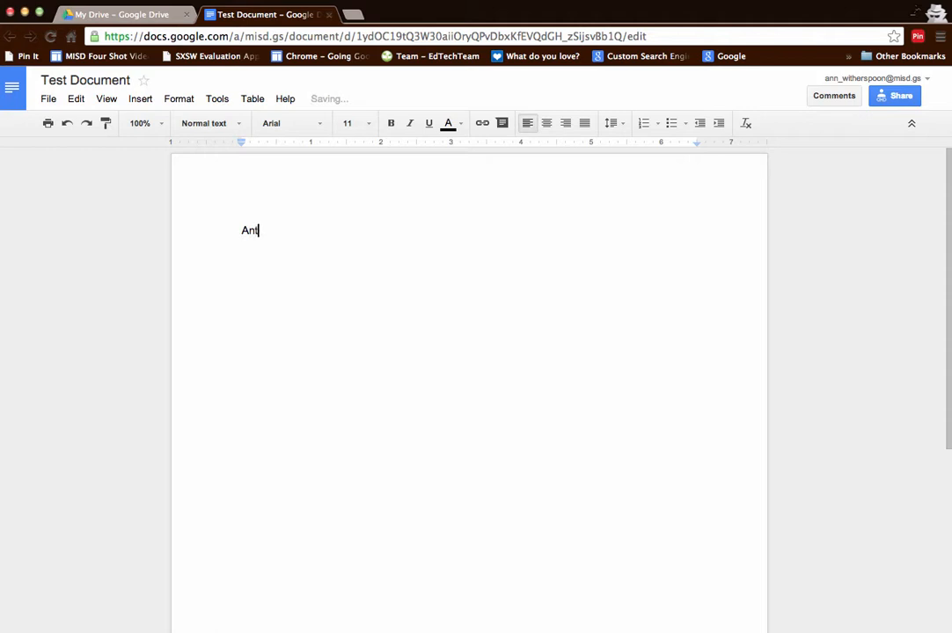
pyautogui.write('artica')
pyautogui.moveTo(242, 231); pyautogui.dragTo(301, 236)
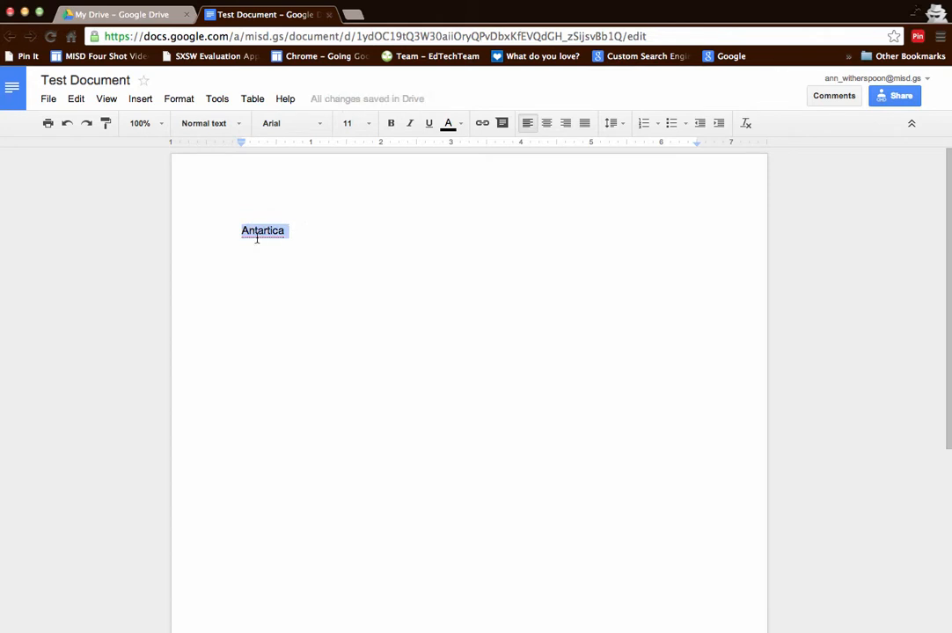
# - Correct the spelling to 'Antarctica' with the spell checker and reselect the word
pyautogui.click(217, 99)
pyautogui.click(226, 122)
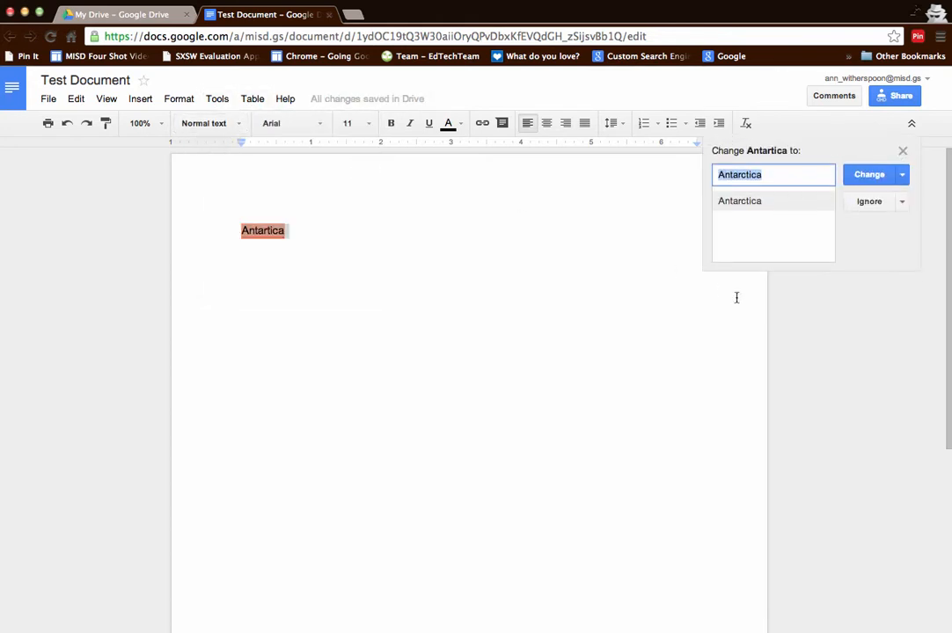
pyautogui.click(861, 177)
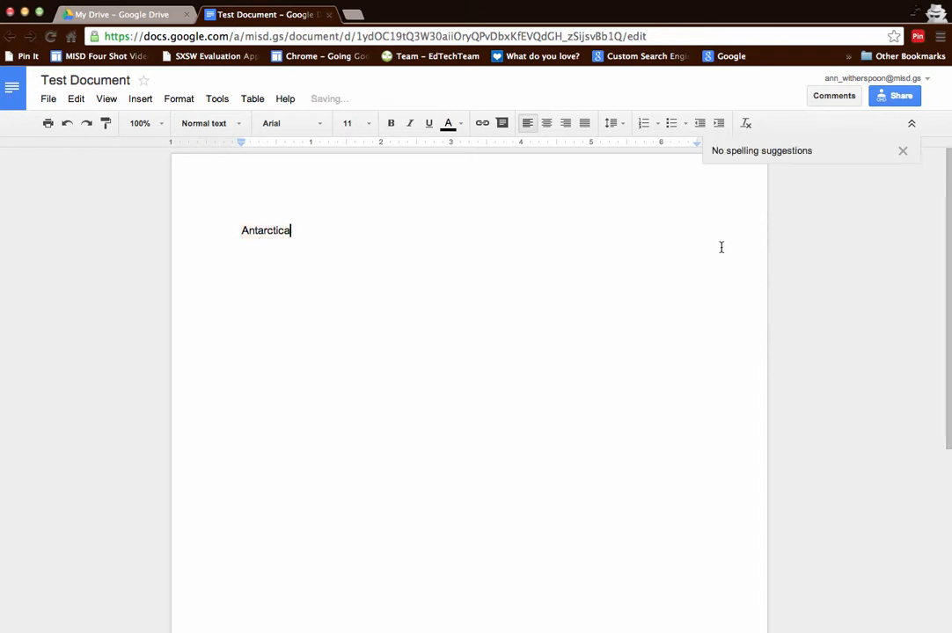
pyautogui.moveTo(240, 230); pyautogui.dragTo(293, 233)
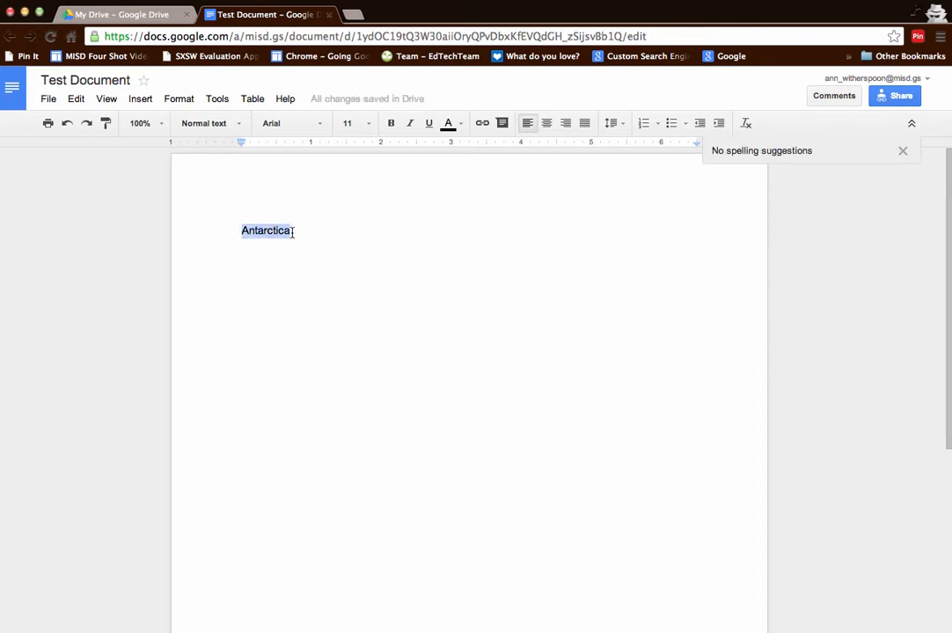
pyautogui.click(220, 99)
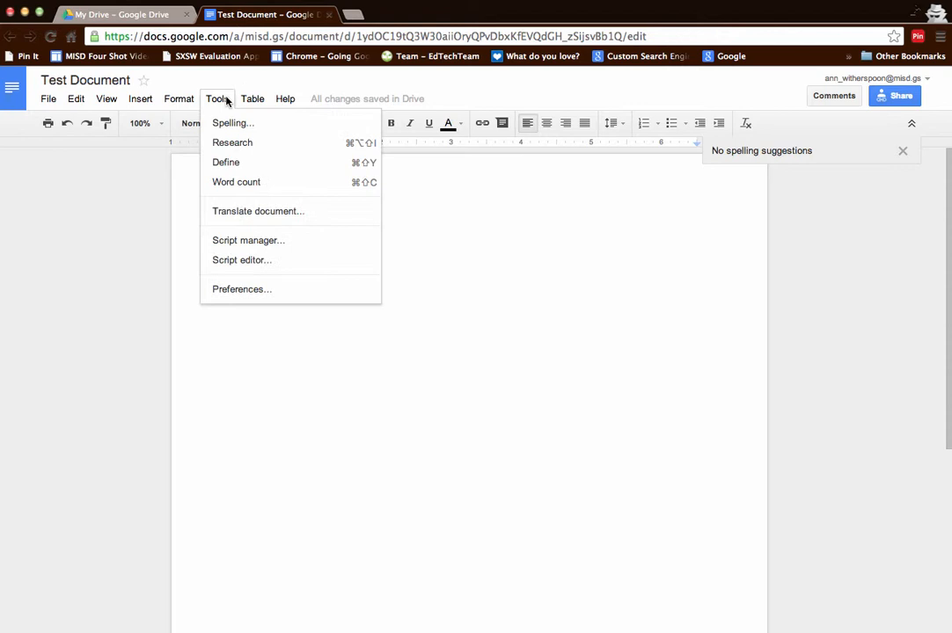
# - Research 'Antarctica', expand the search options showing MLA citations, and browse the results
pyautogui.click(231, 143)
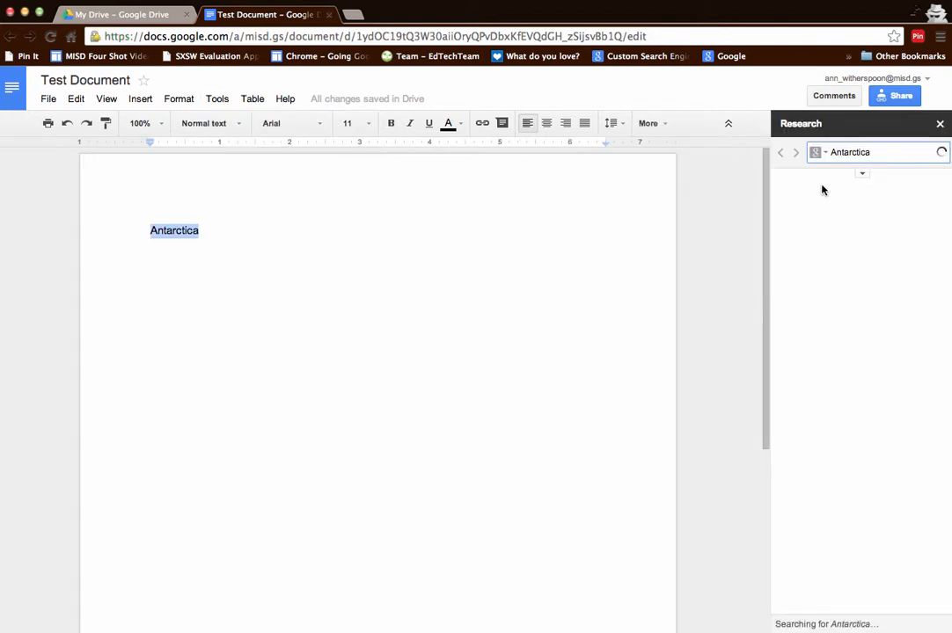
pyautogui.click(220, 100)
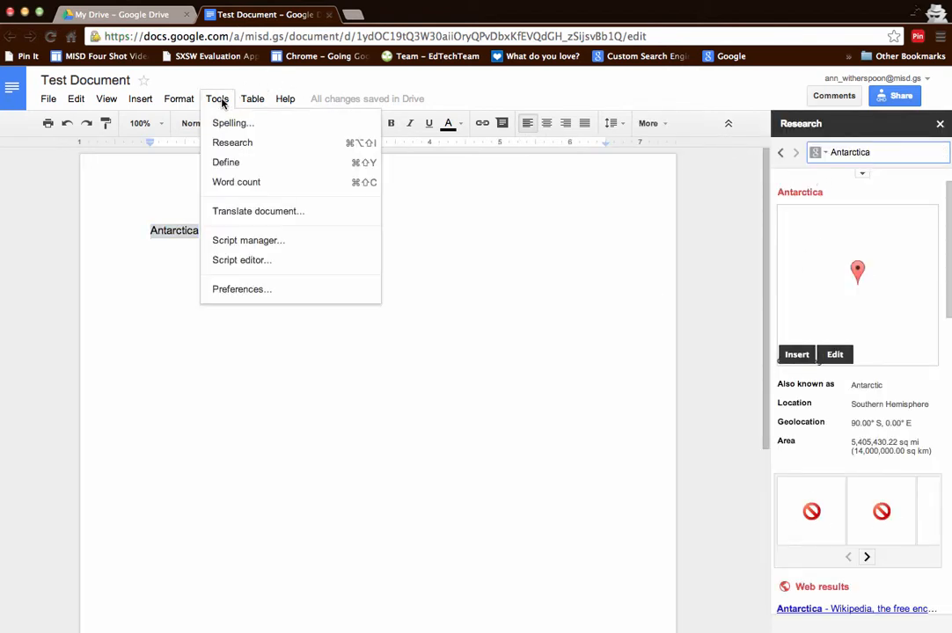
pyautogui.click(668, 248)
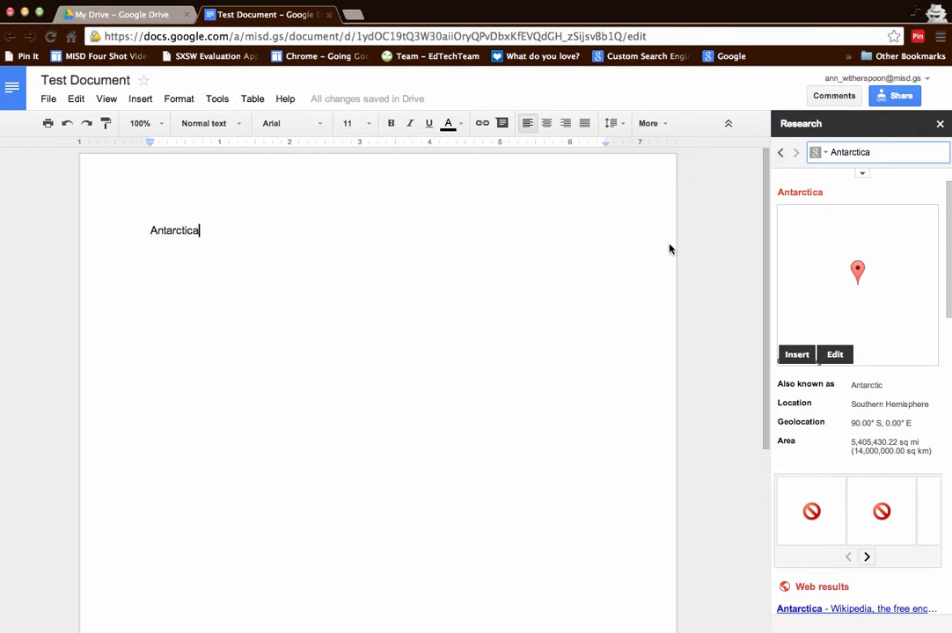
pyautogui.click(863, 174)
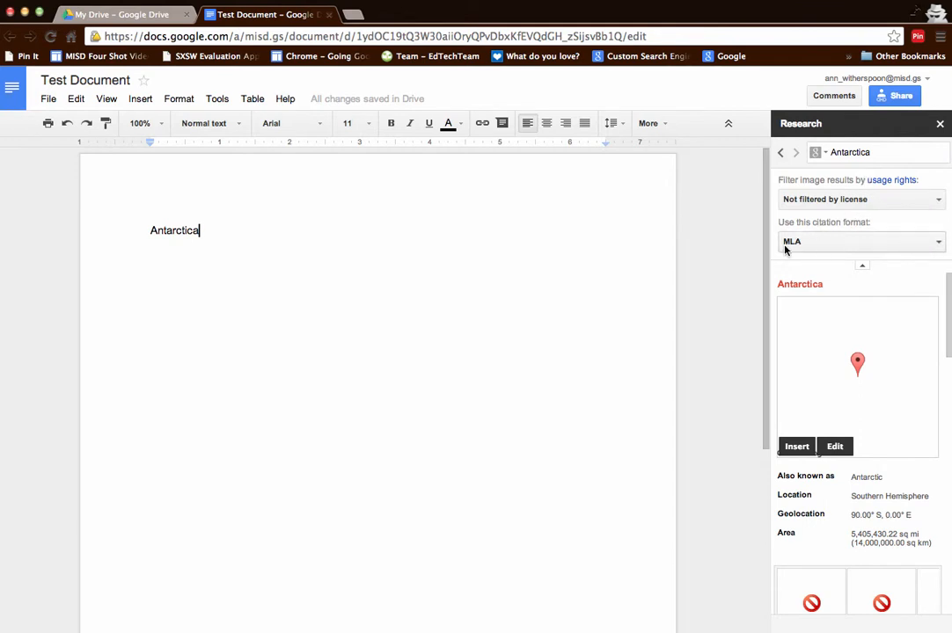
pyautogui.scroll(-5, 820, 411)
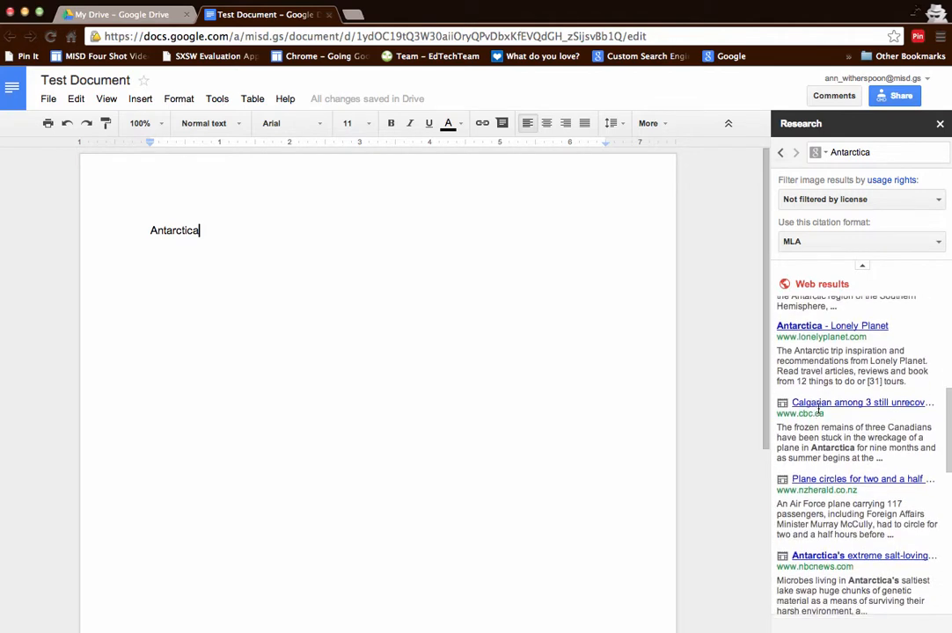
pyautogui.scroll(2, 818, 408)
pyautogui.scroll(-1, 817, 407)
pyautogui.scroll(3, 818, 409)
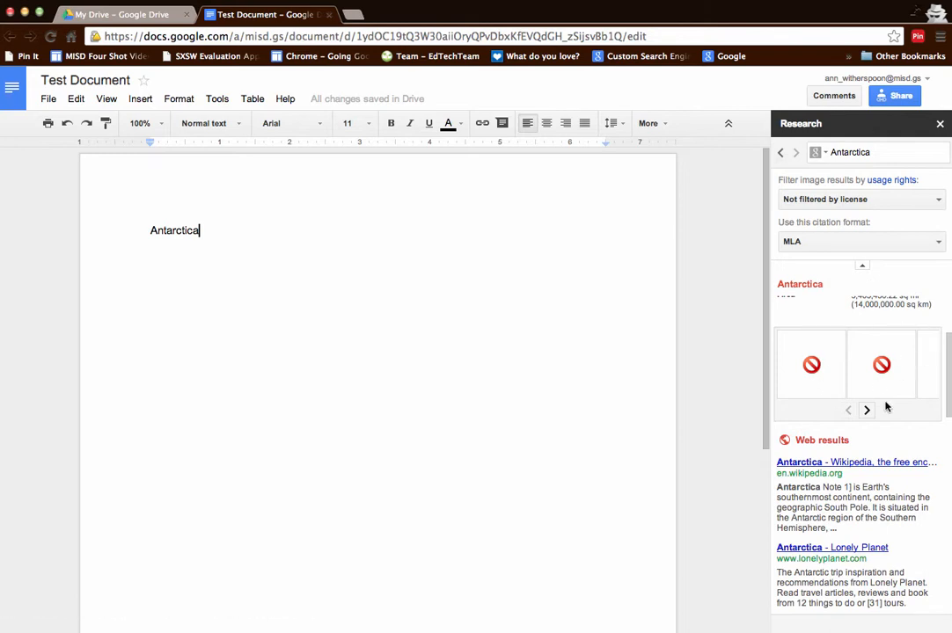
pyautogui.scroll(-10, 886, 407)
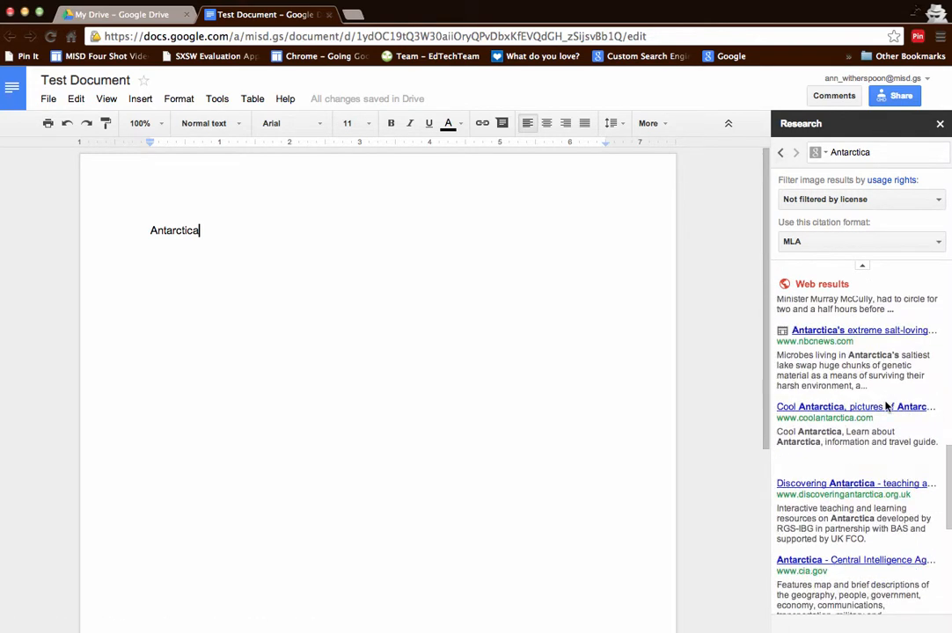
pyautogui.scroll(10, 886, 407)
pyautogui.scroll(-4, 886, 407)
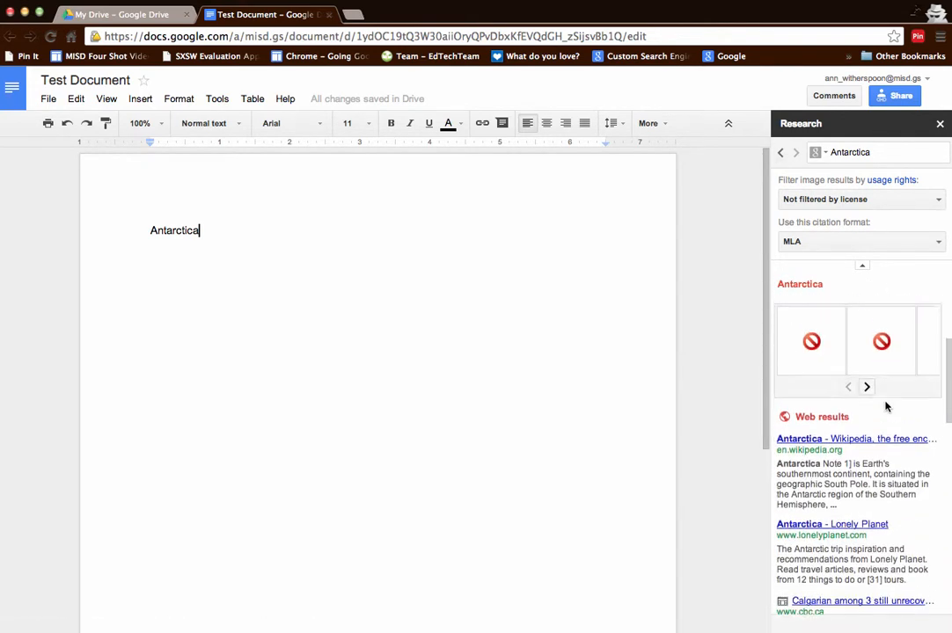
# - Insert the first Antarctica map image from Research into the document
pyautogui.moveTo(815, 325); pyautogui.dragTo(388, 330)
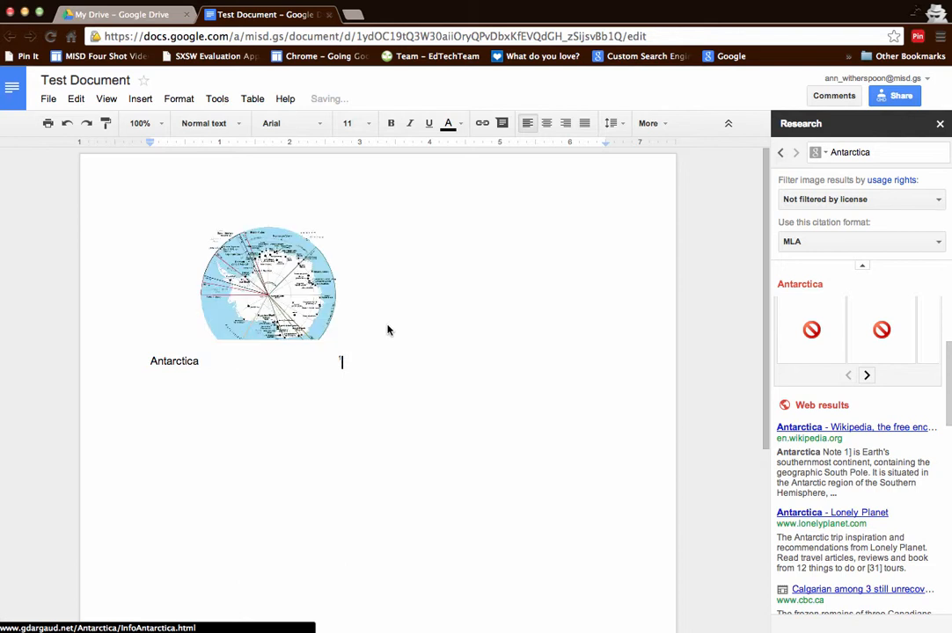
pyautogui.click(286, 293)
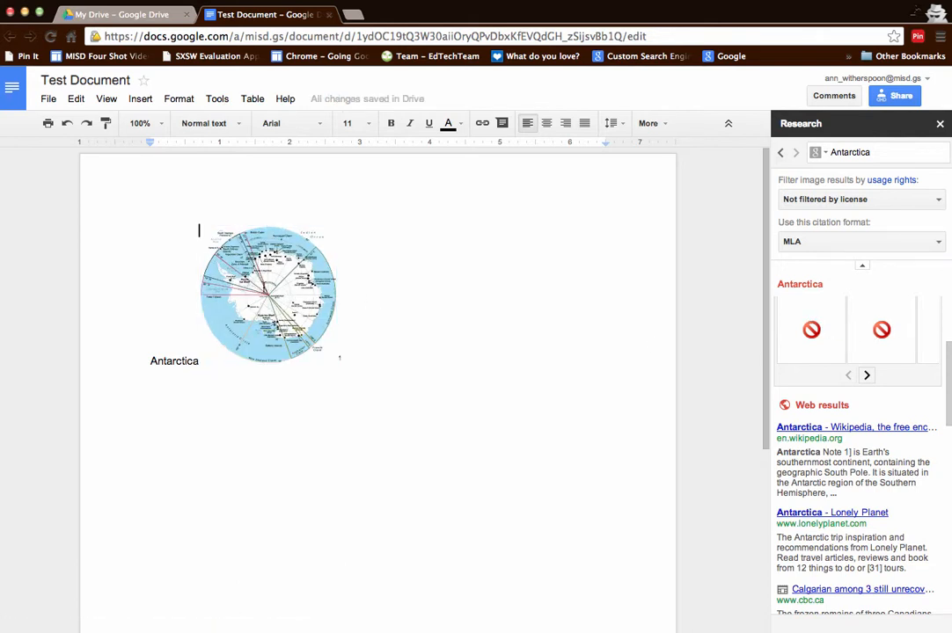
pyautogui.click(278, 292)
pyautogui.click(318, 290)
# - Set the map to Break text, move it right of Antarctica, and close Research
pyautogui.click(294, 290)
pyautogui.click(310, 380)
pyautogui.moveTo(307, 297); pyautogui.dragTo(436, 292)
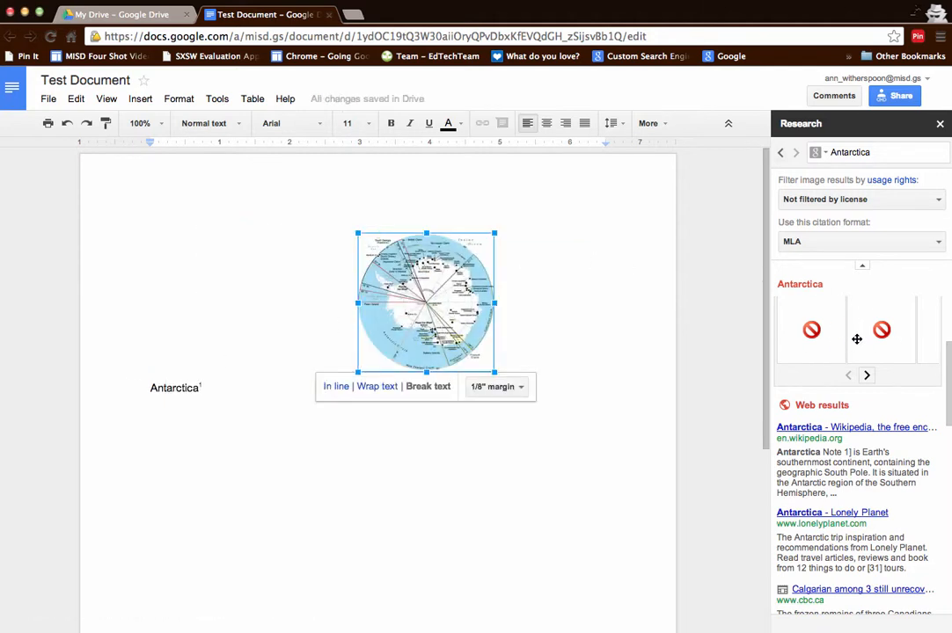
pyautogui.click(940, 124)
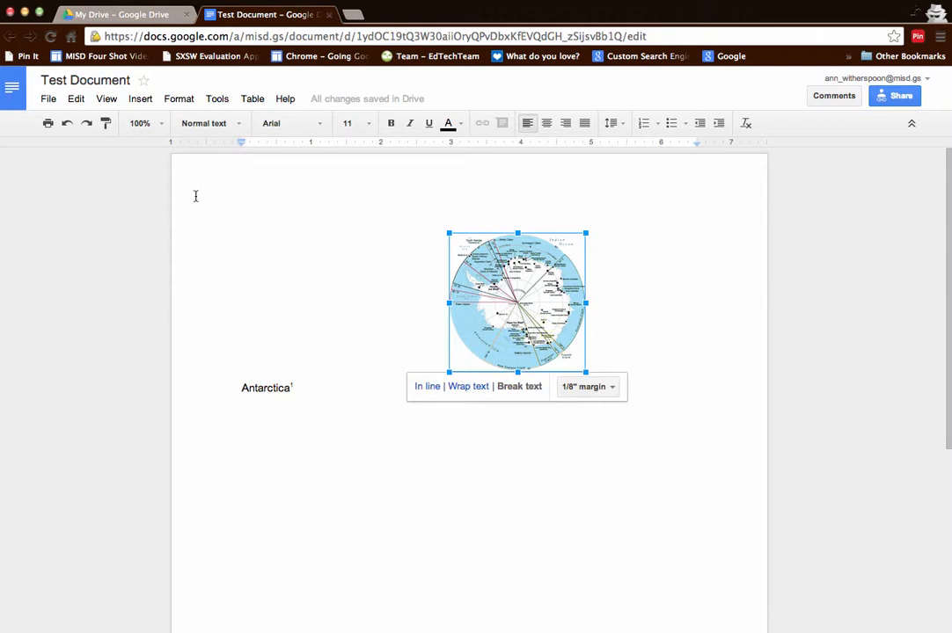
pyautogui.click(49, 100)
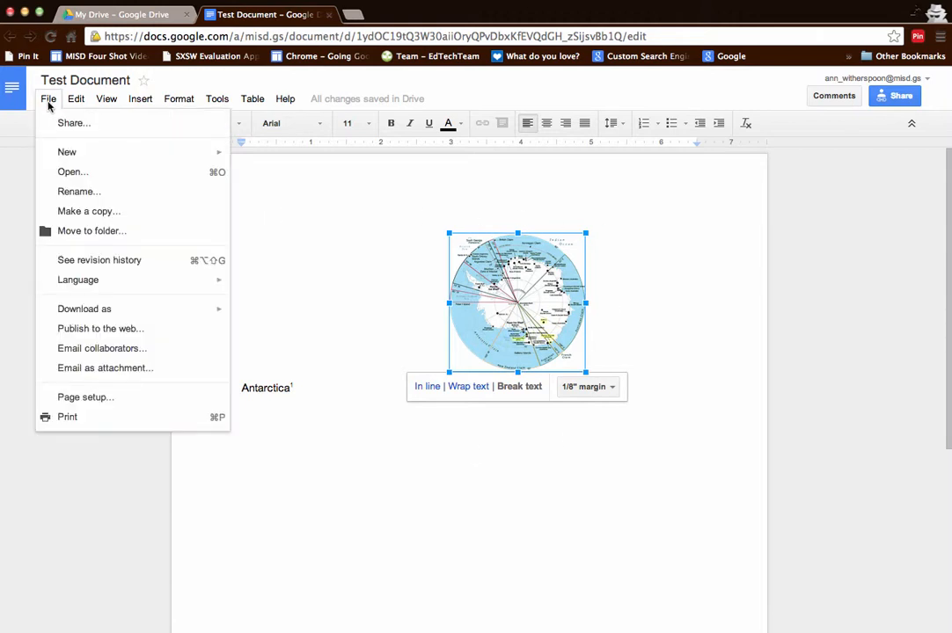
# - Show detailed revision history and compare the 1:39 PM, 1:42 PM and latest 1:43 PM versions
pyautogui.click(51, 260)
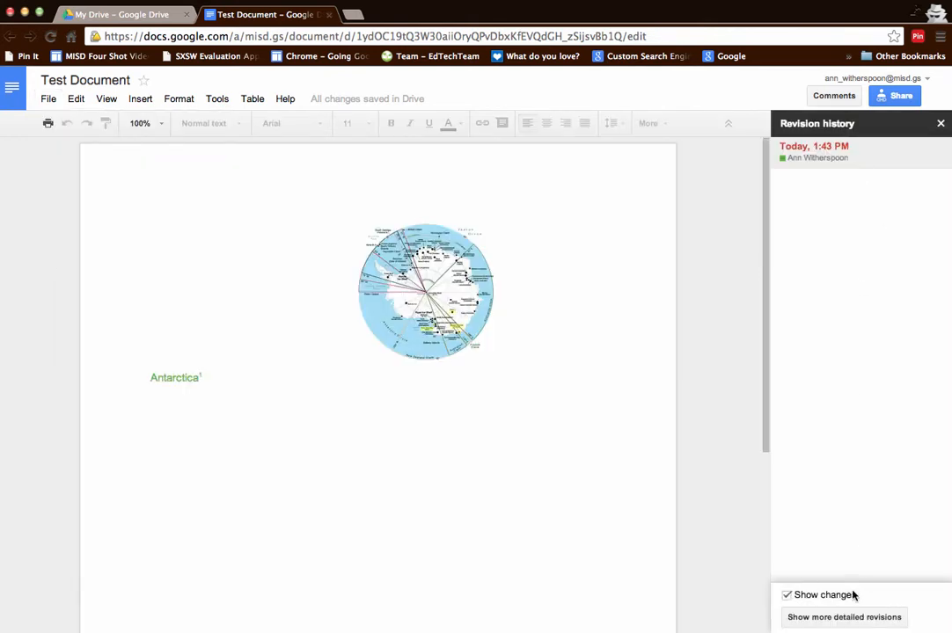
pyautogui.click(819, 618)
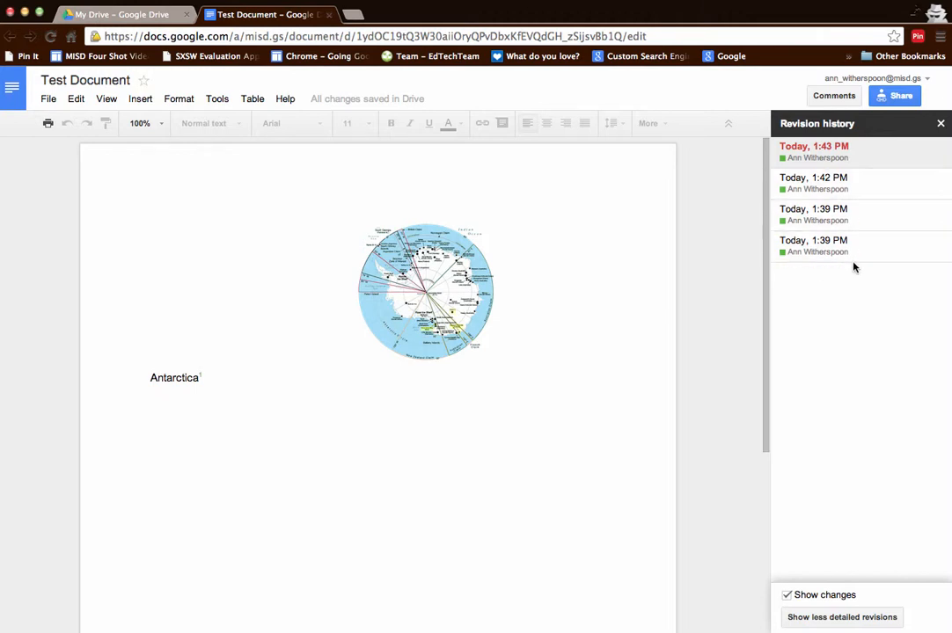
pyautogui.click(809, 215)
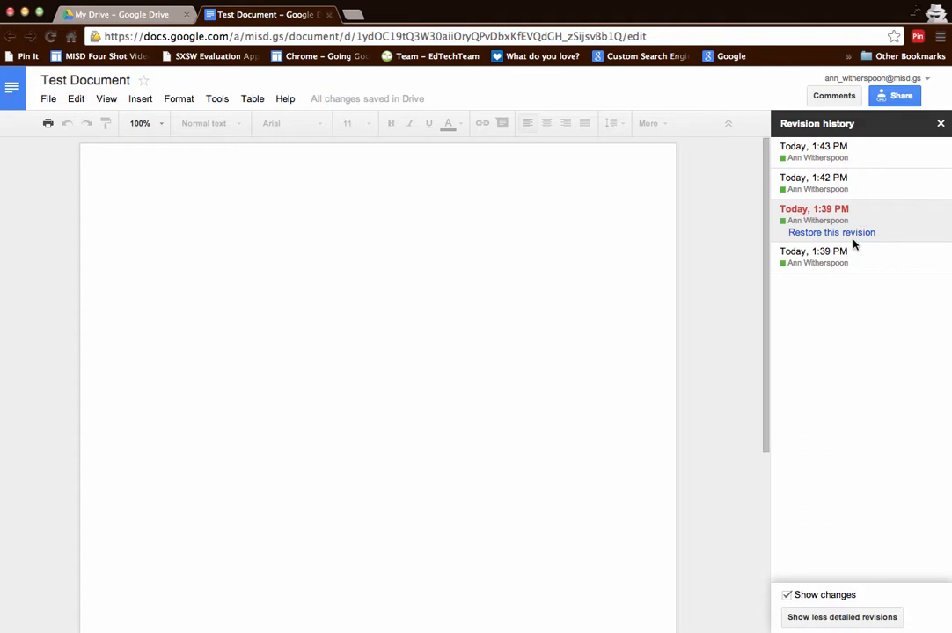
pyautogui.click(810, 179)
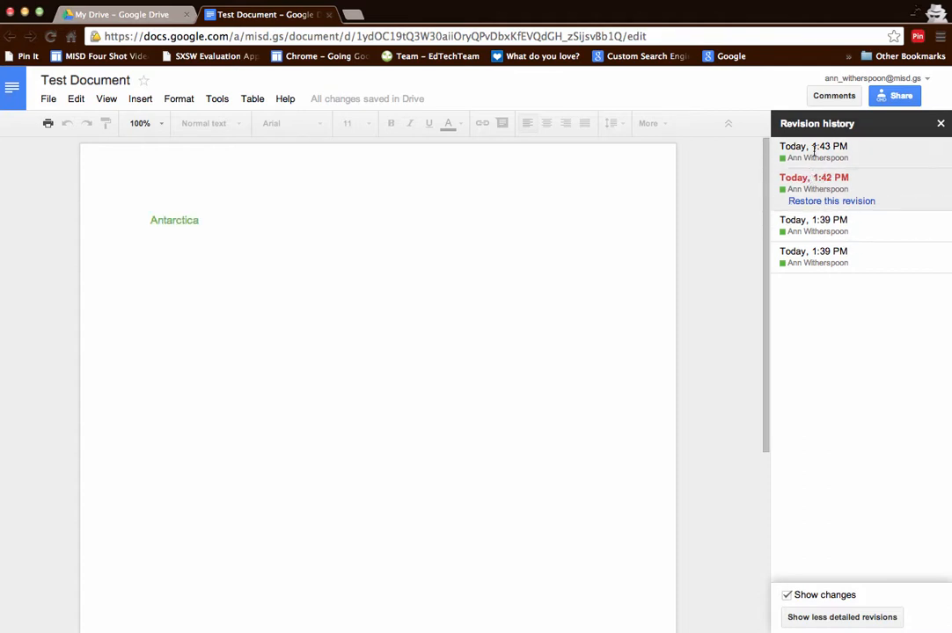
pyautogui.click(814, 148)
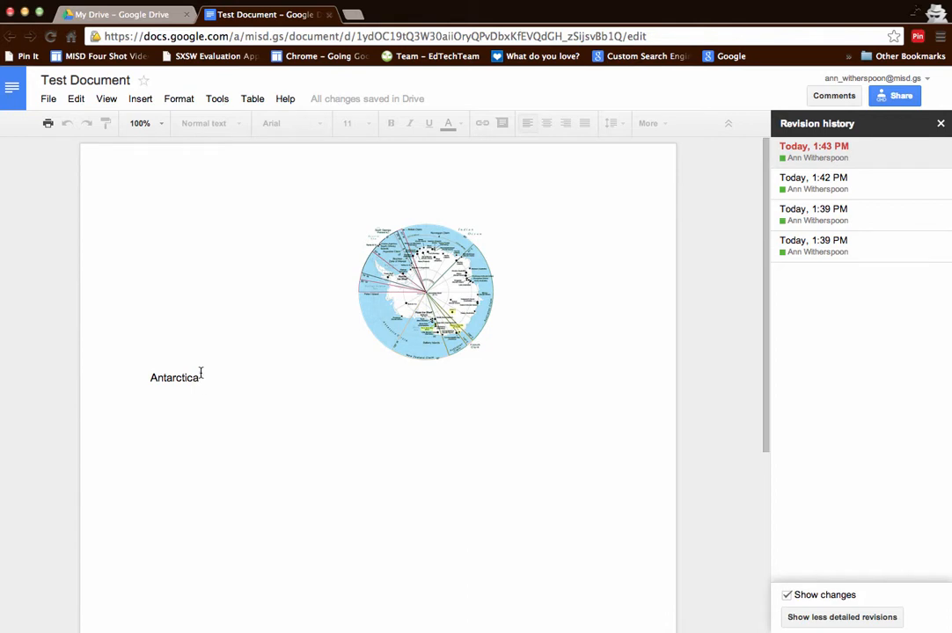
pyautogui.scroll(-3, 208, 374)
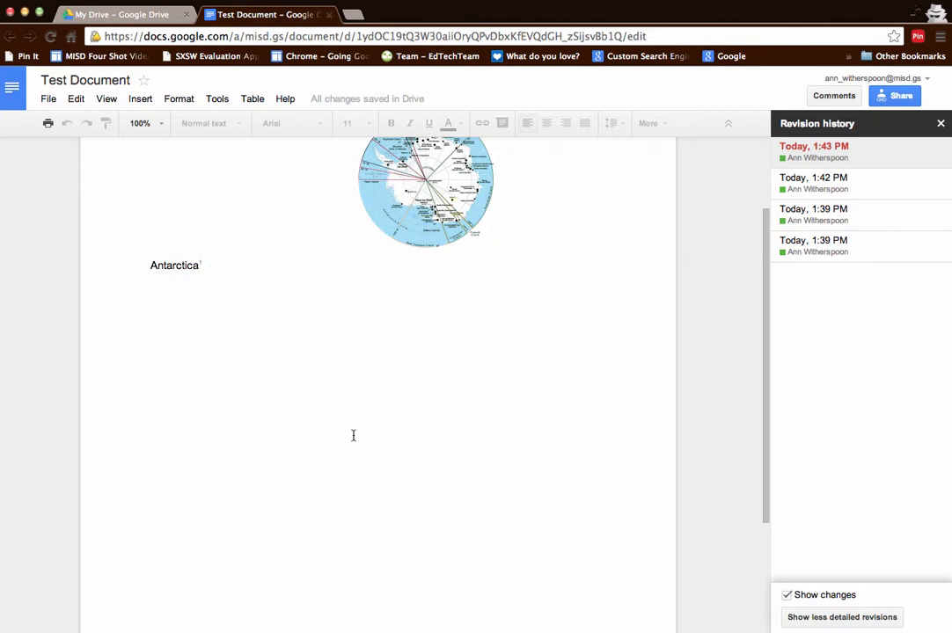
pyautogui.scroll(-3, 353, 436)
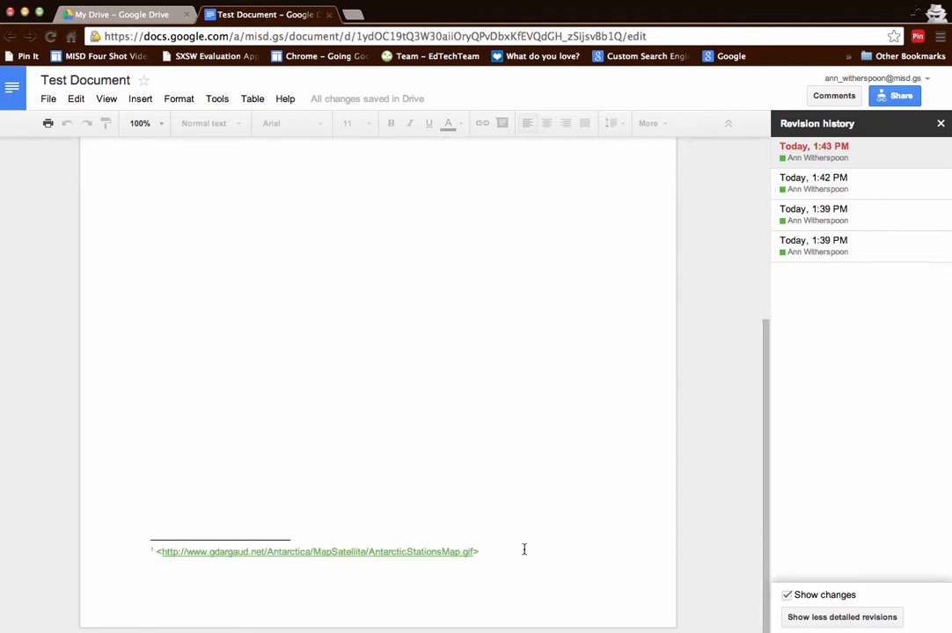
pyautogui.scroll(5, 517, 547)
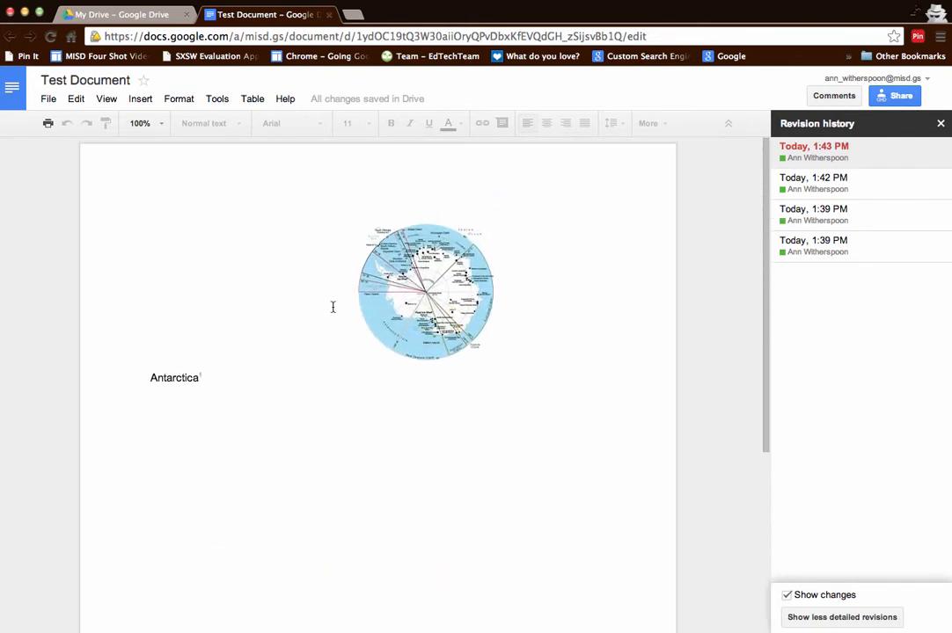
# - Leave revision history, verify Share access is 'anyone with the link can edit', then deselect the map
pyautogui.click(939, 126)
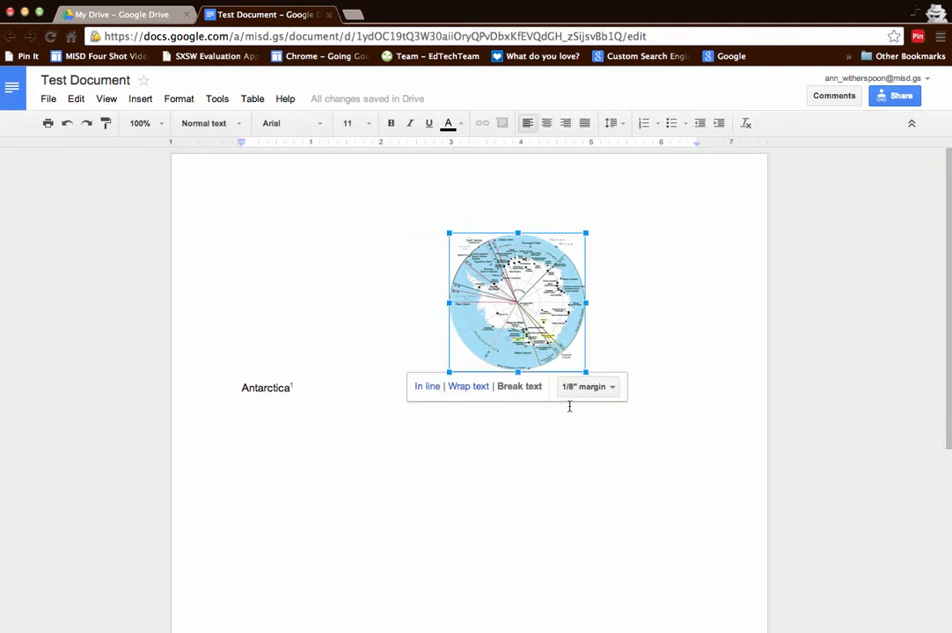
pyautogui.click(901, 97)
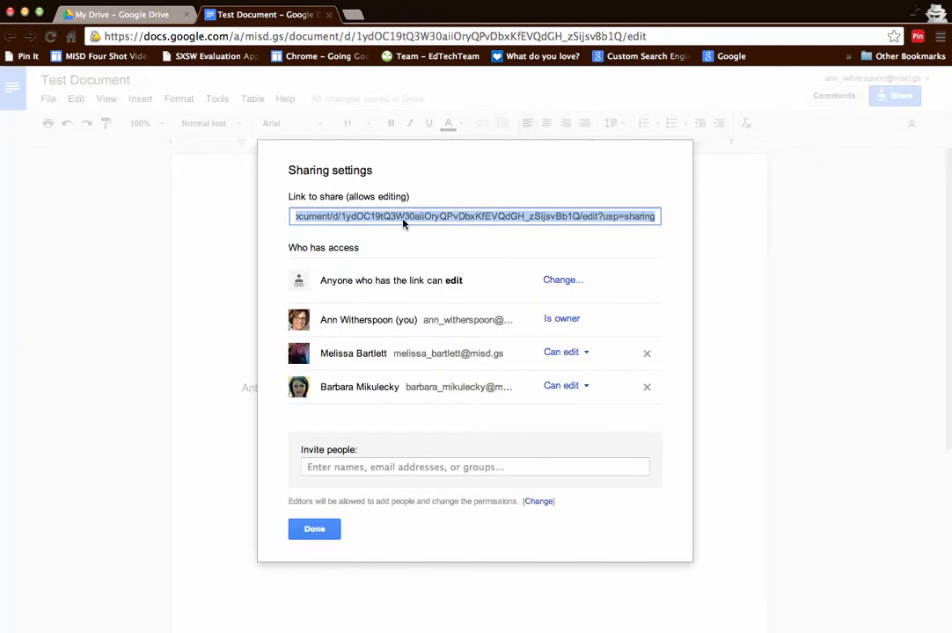
pyautogui.click(322, 531)
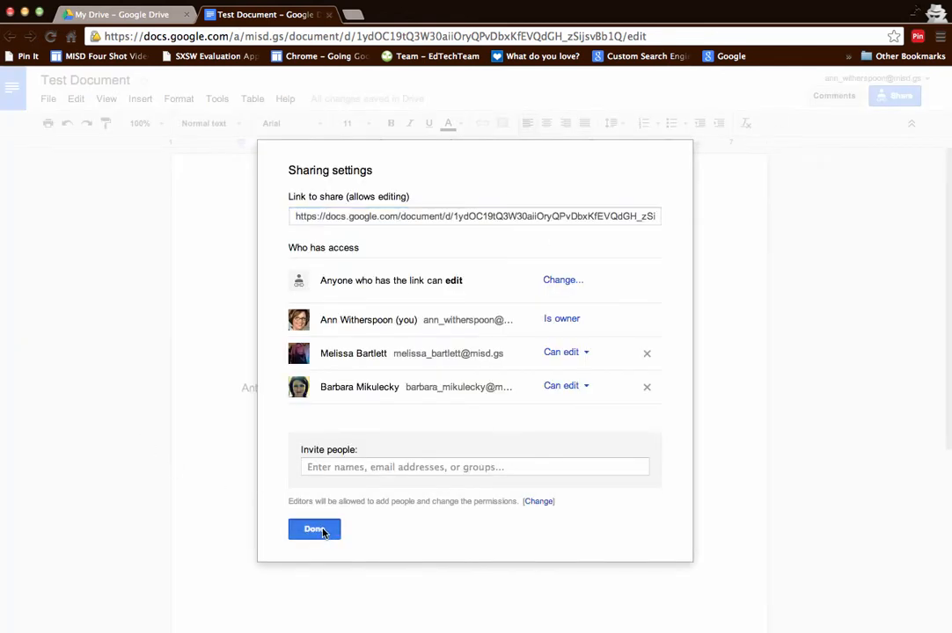
pyautogui.click(197, 210)
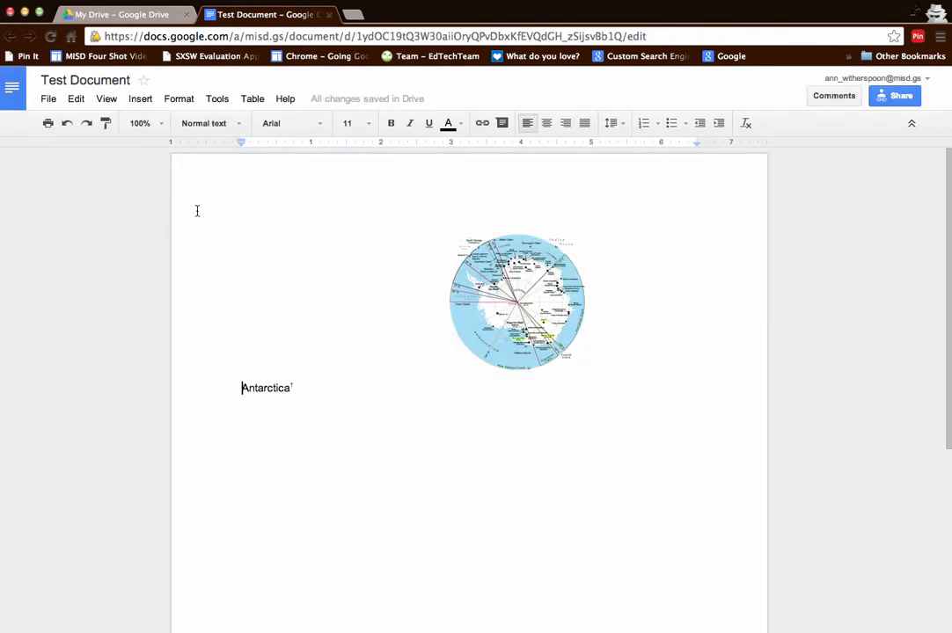